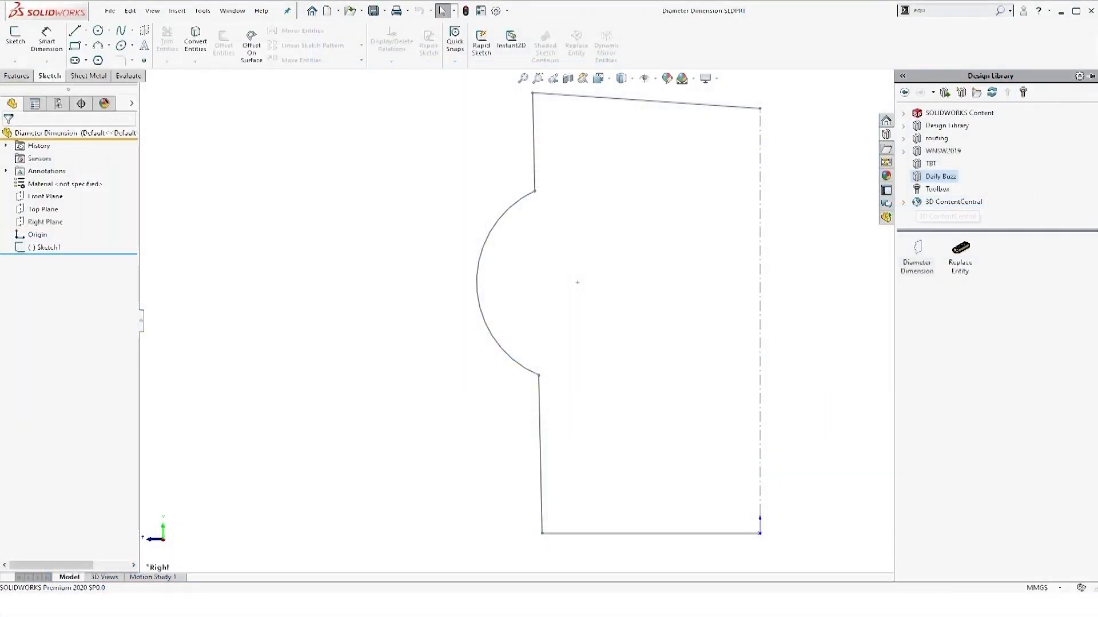
Open Sketch1 for editing
scroll(592, 262, up, 2)
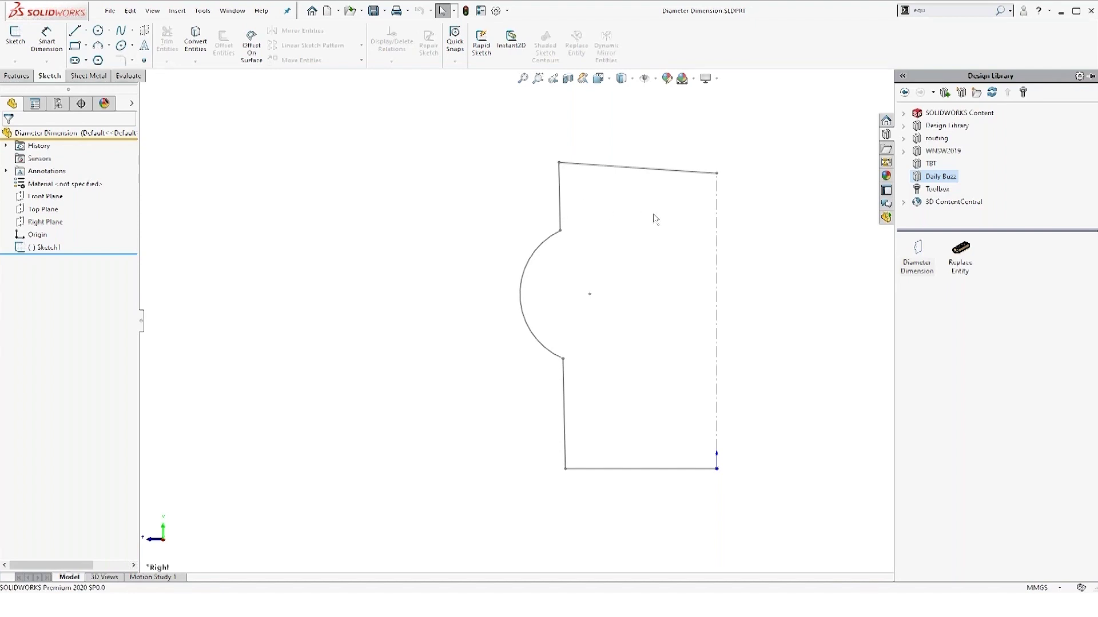
click(44, 249)
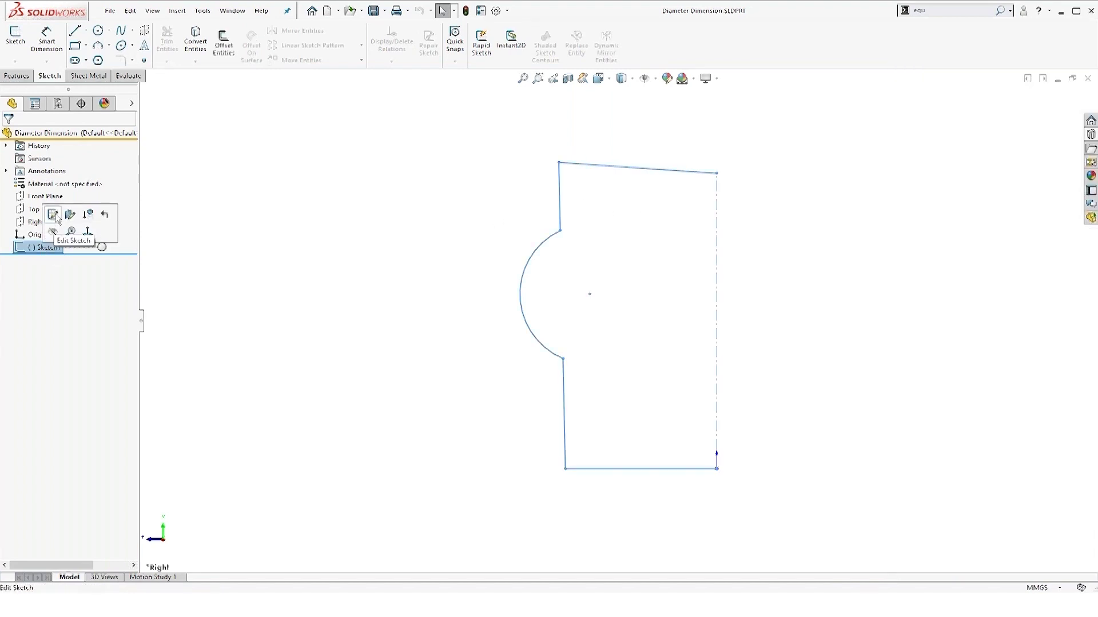
click(54, 216)
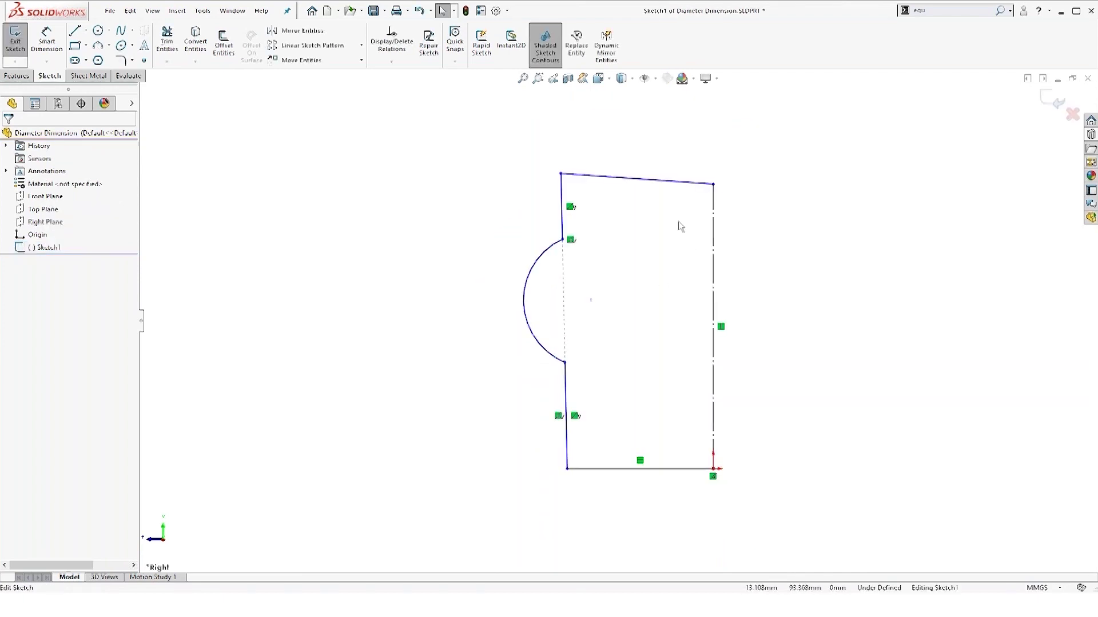
Dimension the arc span as 16 and the overall profile height as 45
click(46, 40)
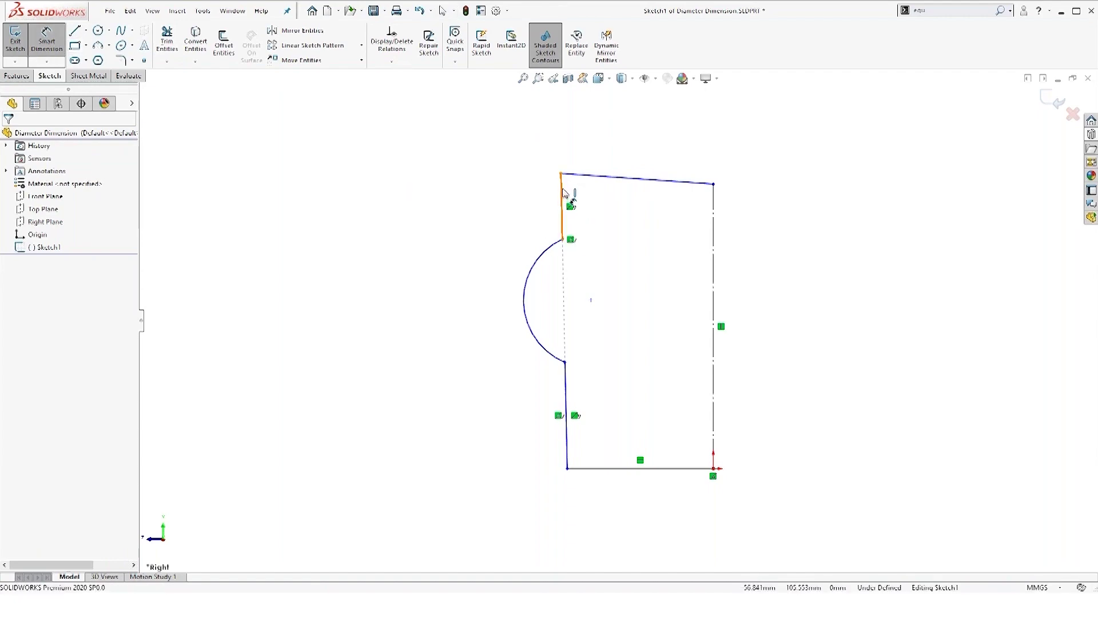
click(565, 239)
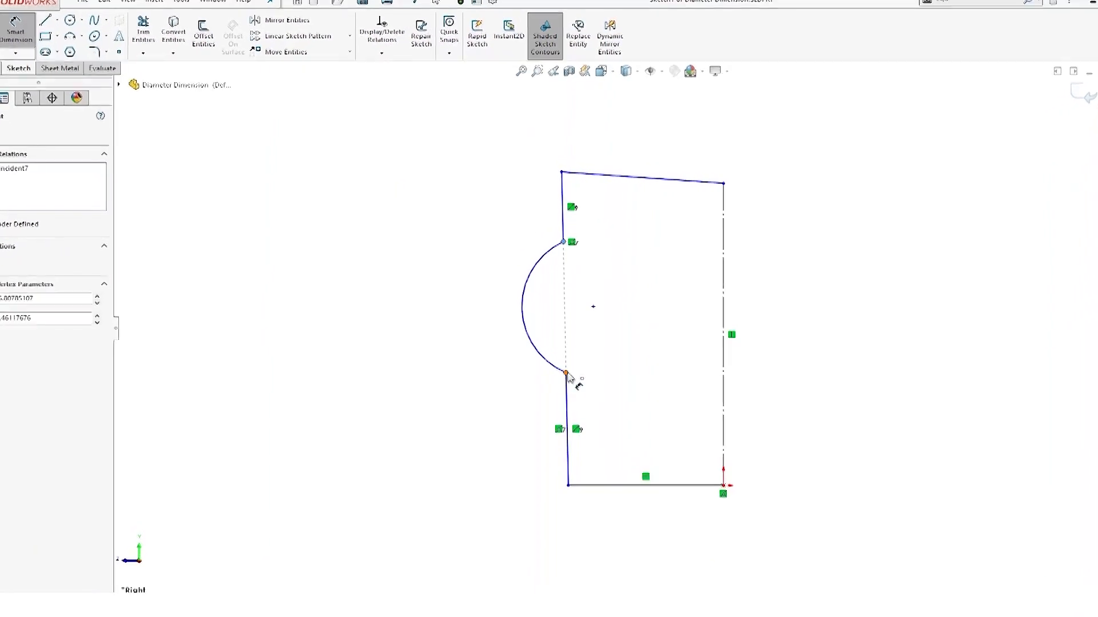
click(565, 362)
click(444, 312)
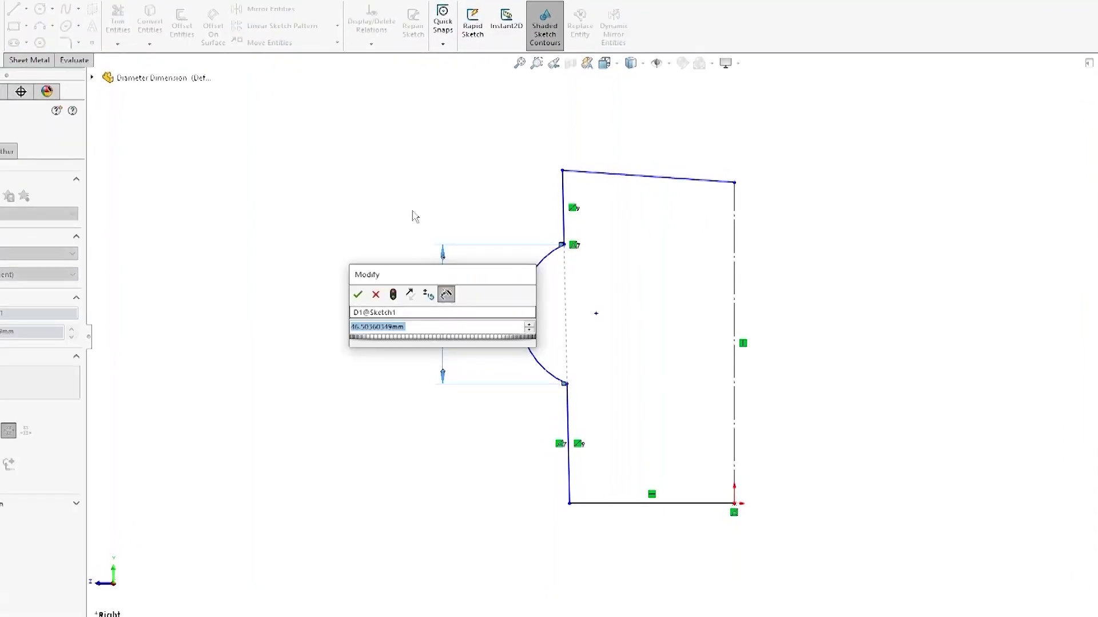
text(16)
key(Return)
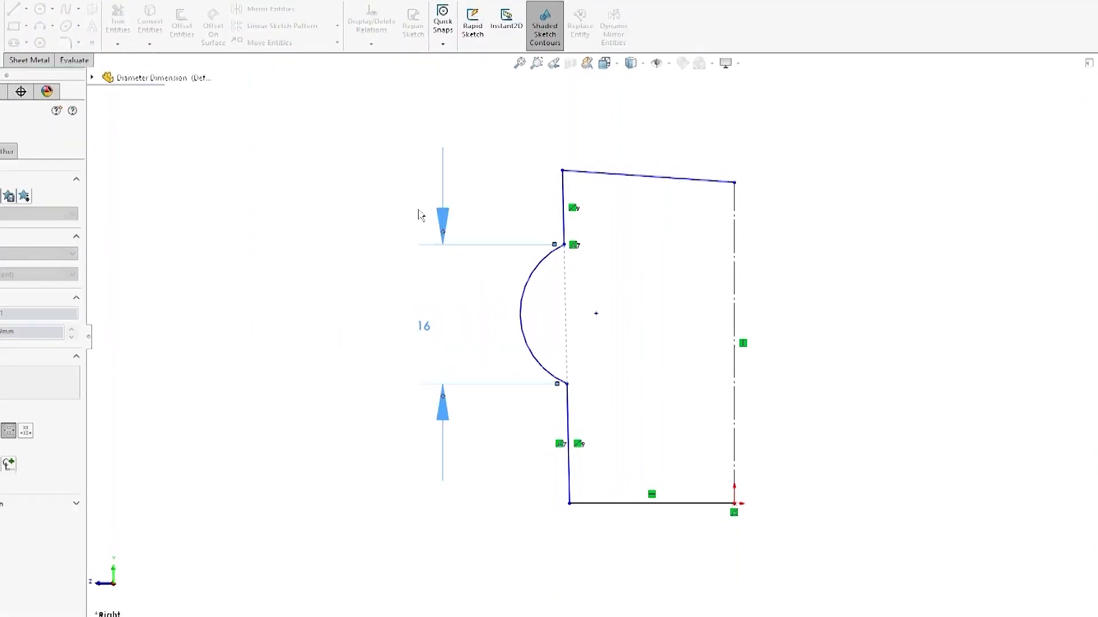
click(470, 156)
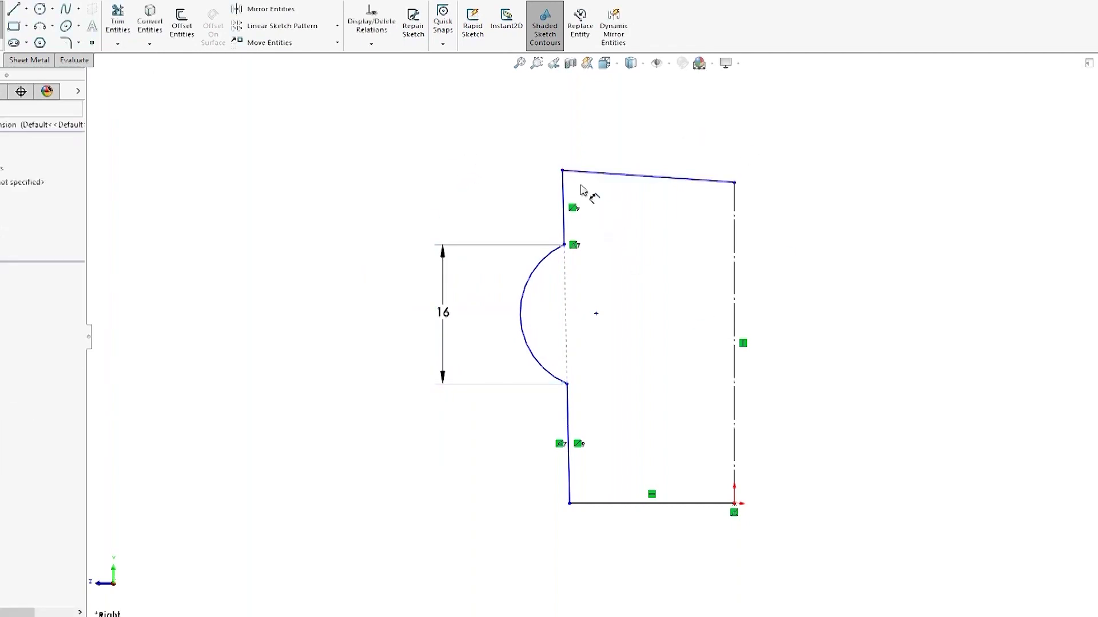
click(564, 174)
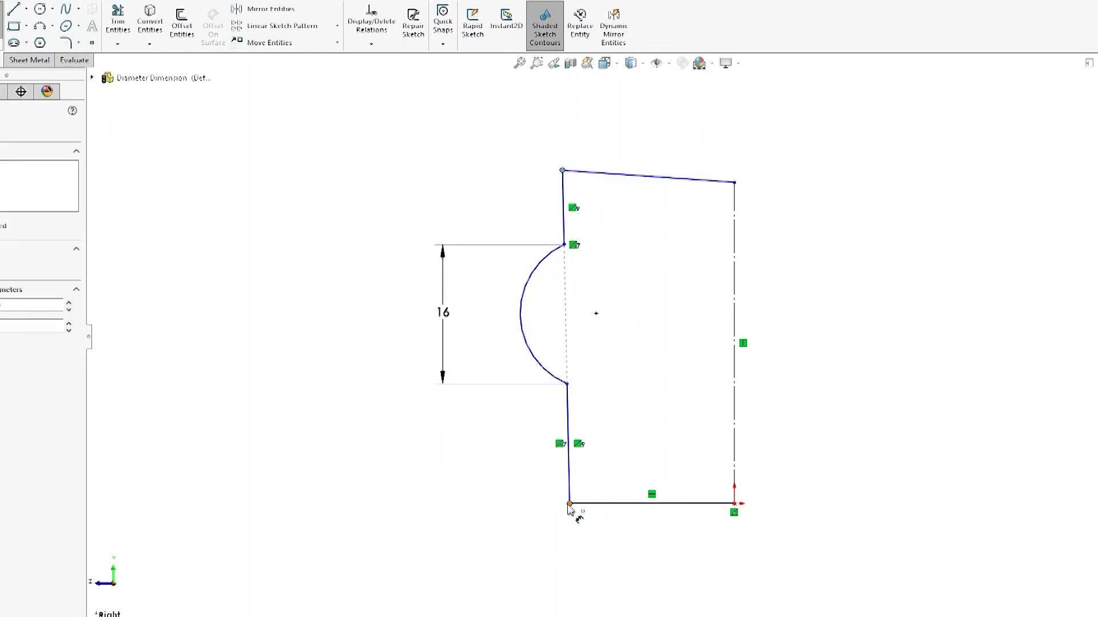
click(570, 504)
click(284, 350)
text(45)
key(Return)
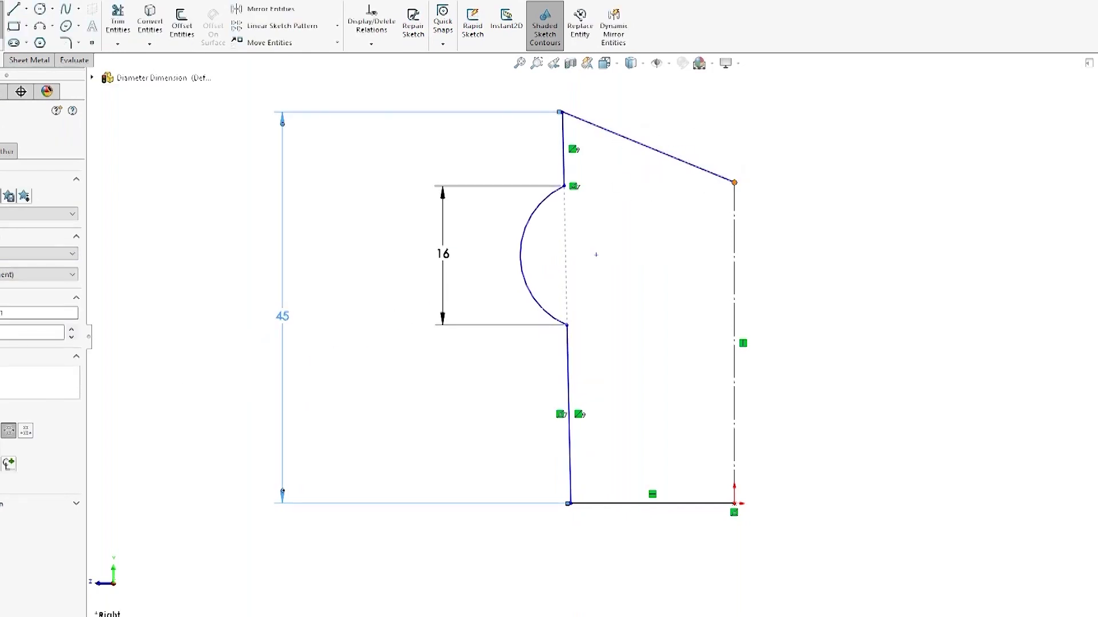
Raise the top-right corner, locate the arc 10 below the top, and set arc depth 4
drag(734, 183, 735, 122)
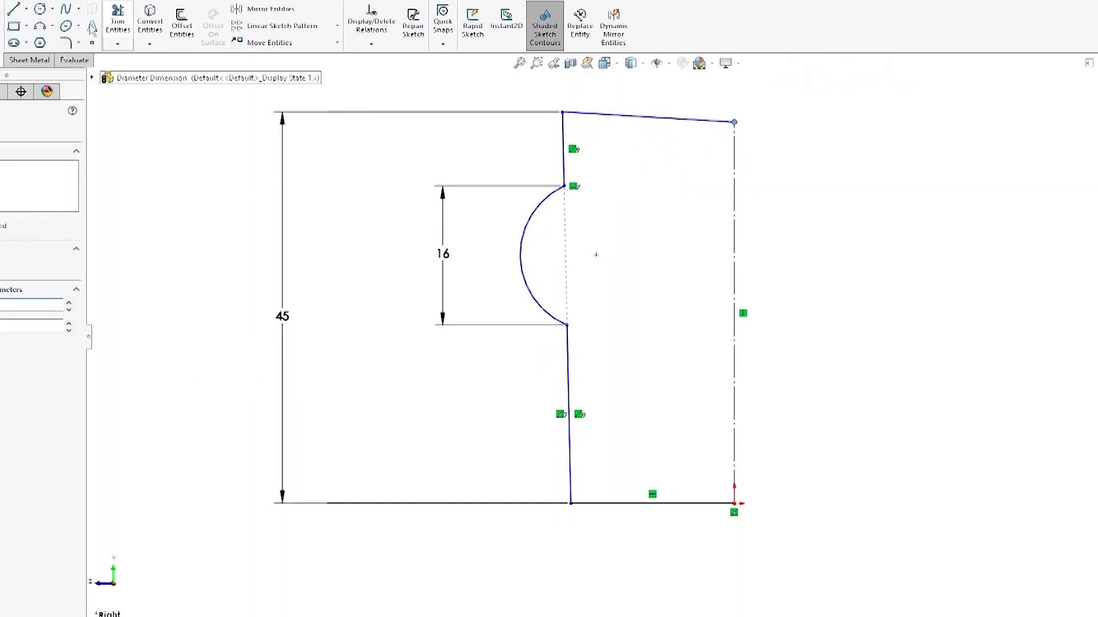
click(563, 112)
click(566, 186)
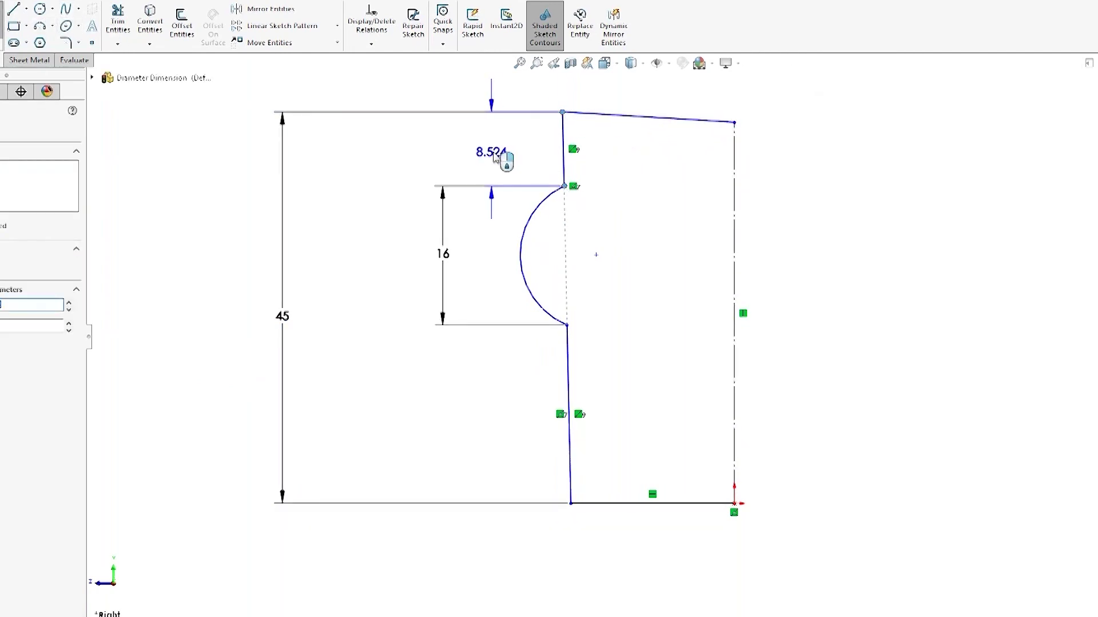
click(502, 162)
click(411, 132)
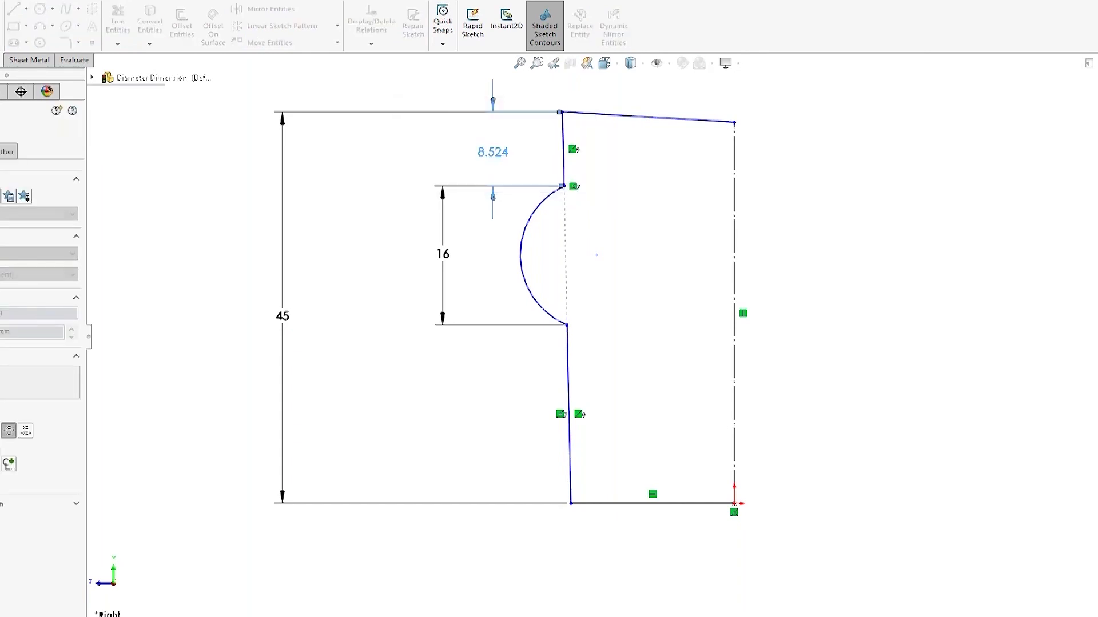
click(533, 276)
click(569, 504)
click(544, 533)
text(4)
key(Return)
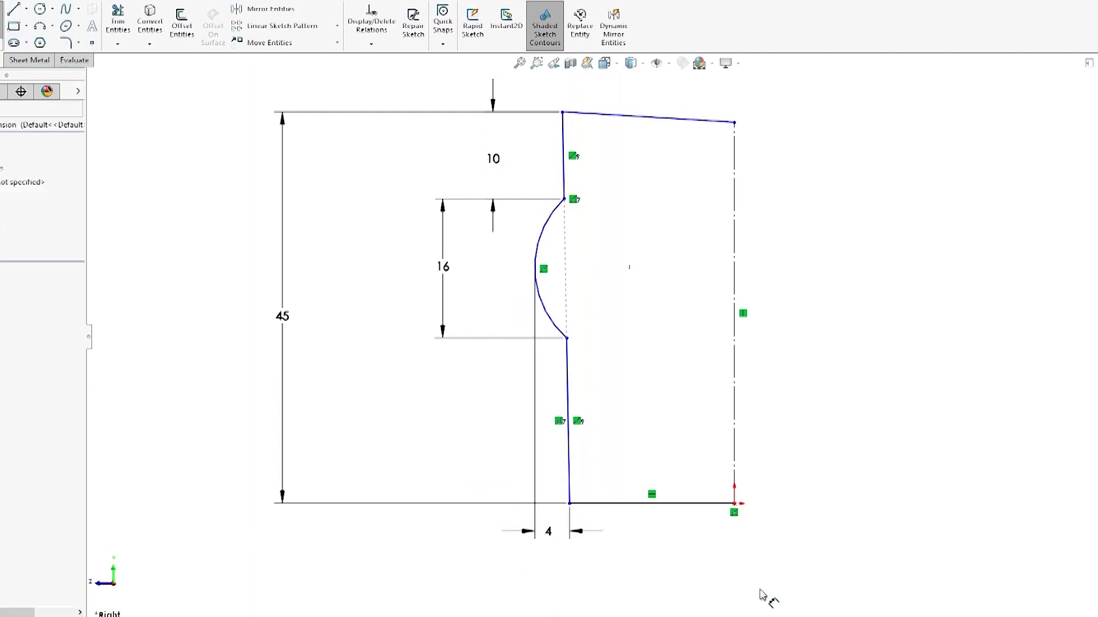
Dimension the top-left corner across the centerline as a 25 diameter, undoing an accidental drag
scroll(658, 260, up, 2)
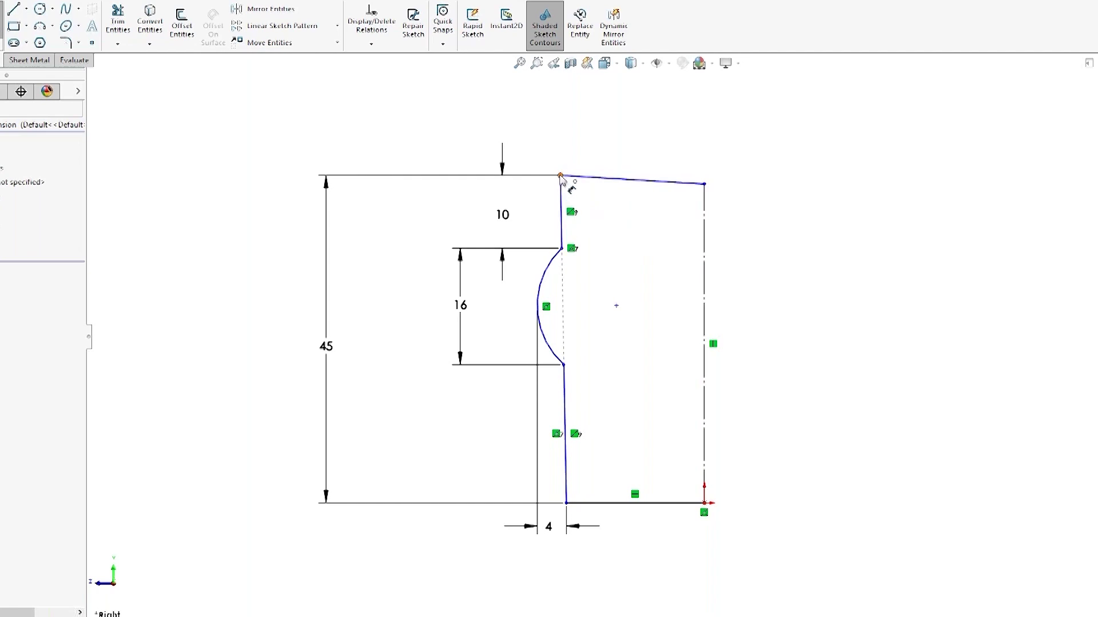
click(560, 176)
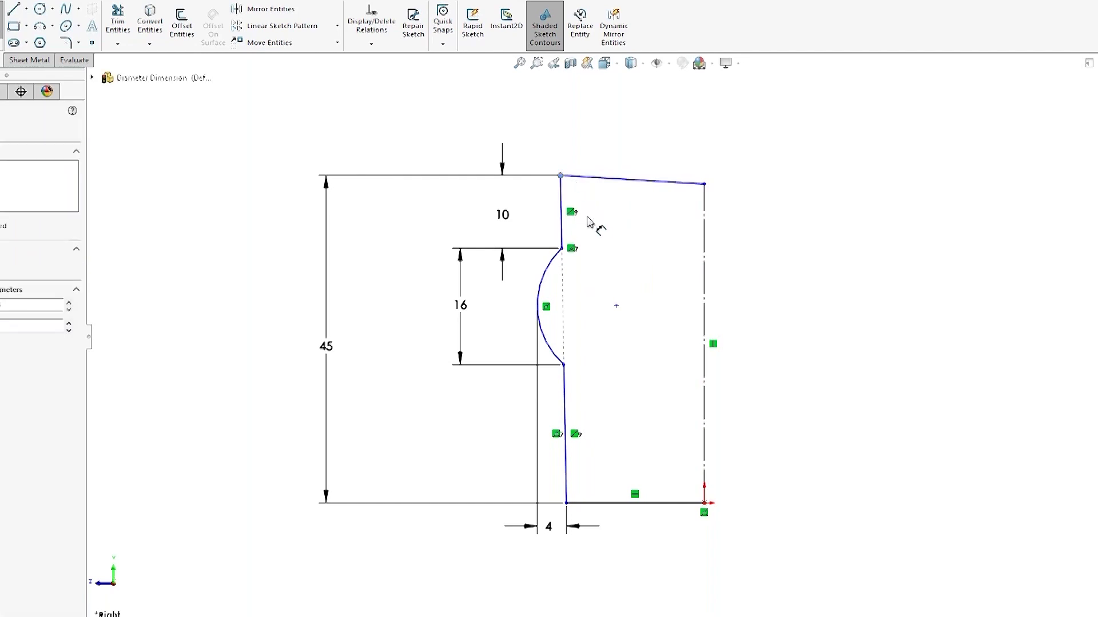
click(704, 264)
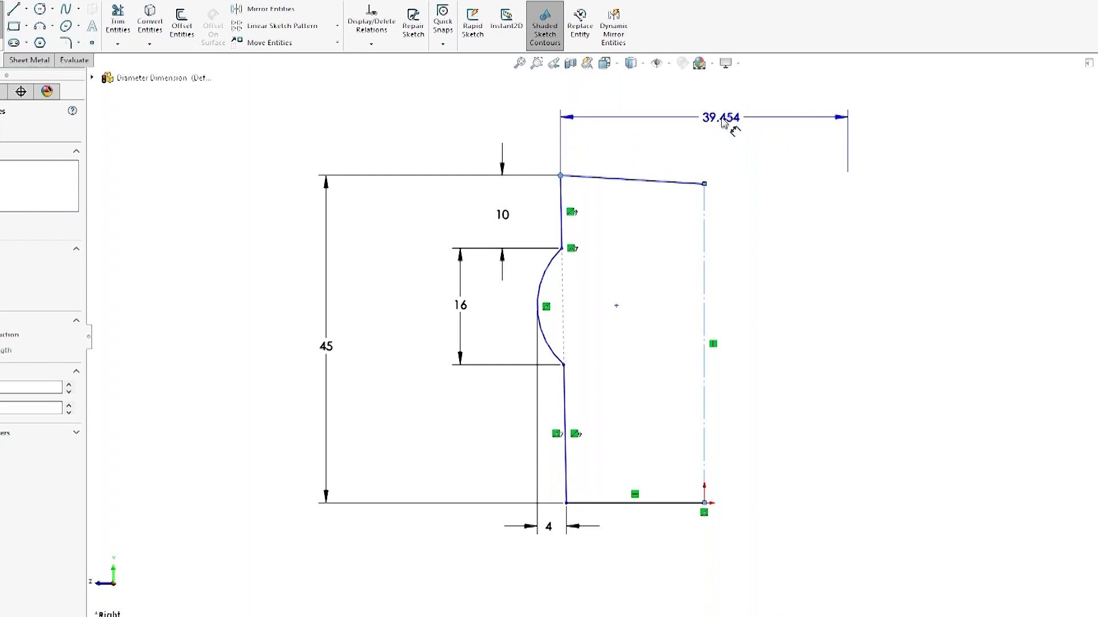
click(722, 123)
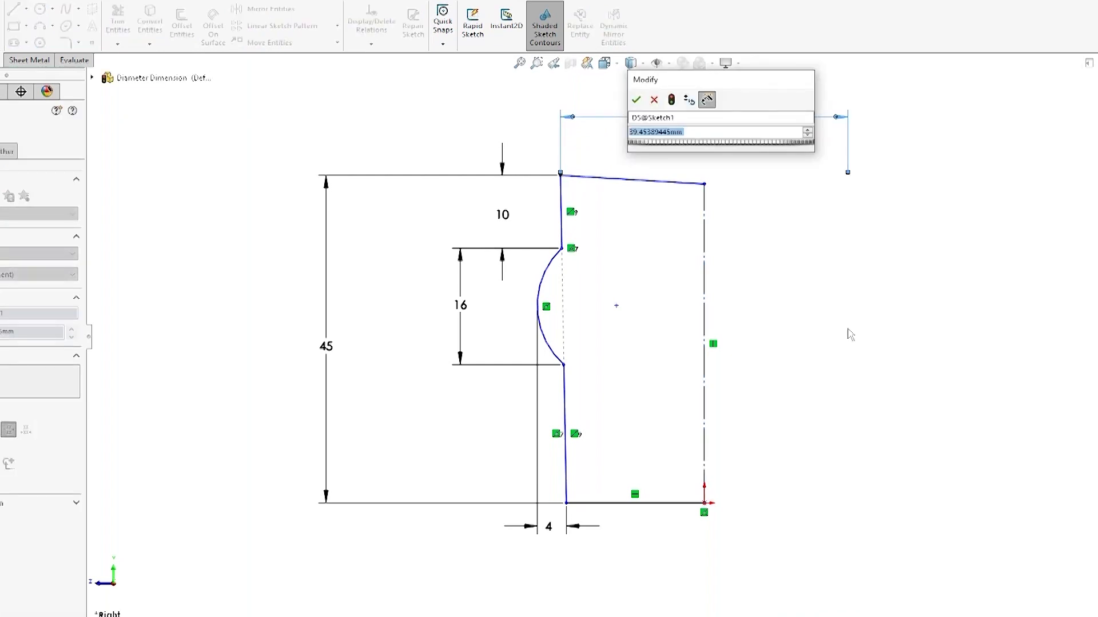
text(25)
click(635, 100)
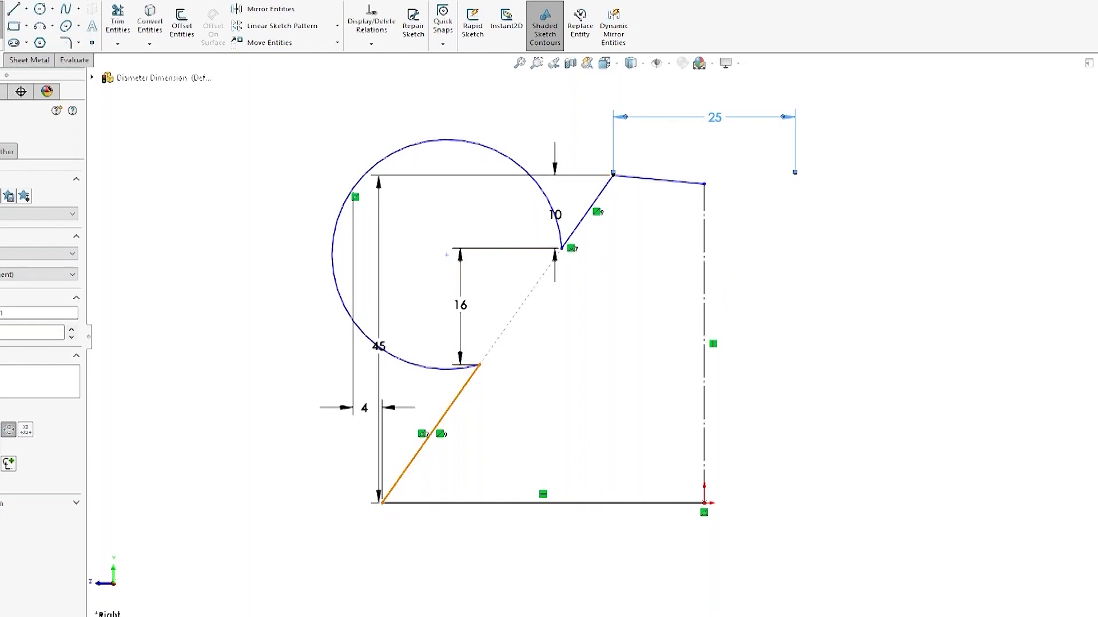
key(Escape)
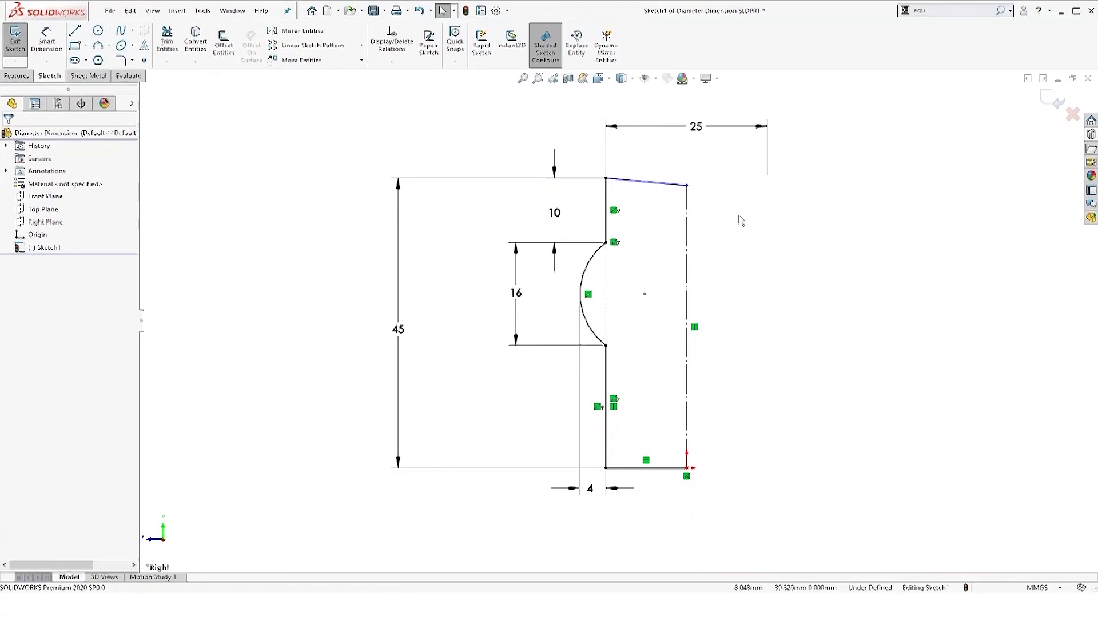
Revolve the sketch 360° into the hub solid, Revolve1
click(17, 76)
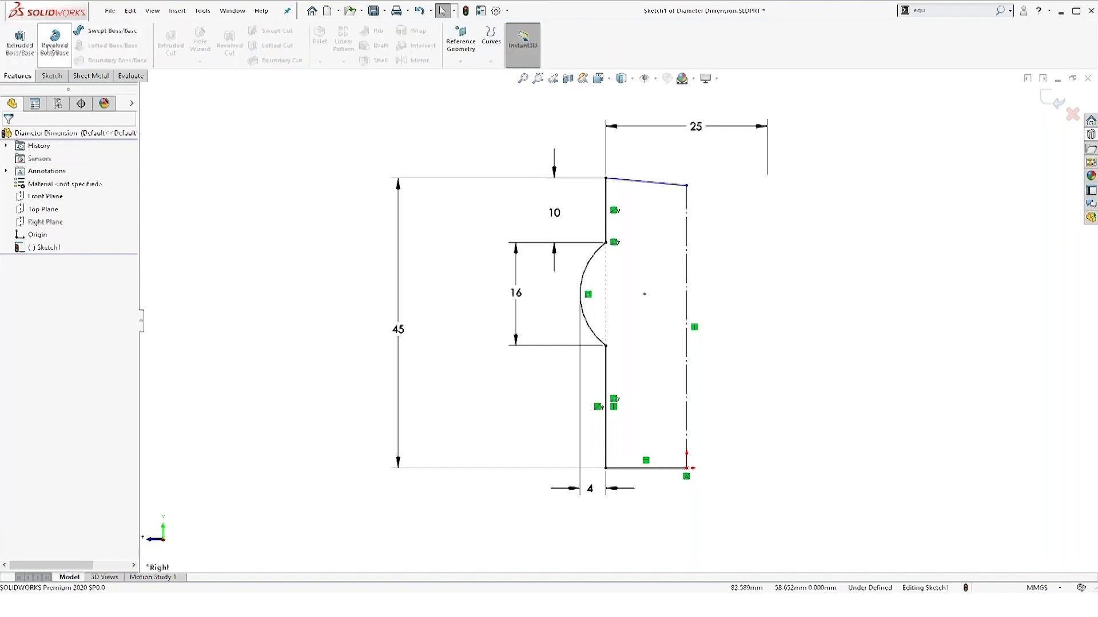
click(52, 49)
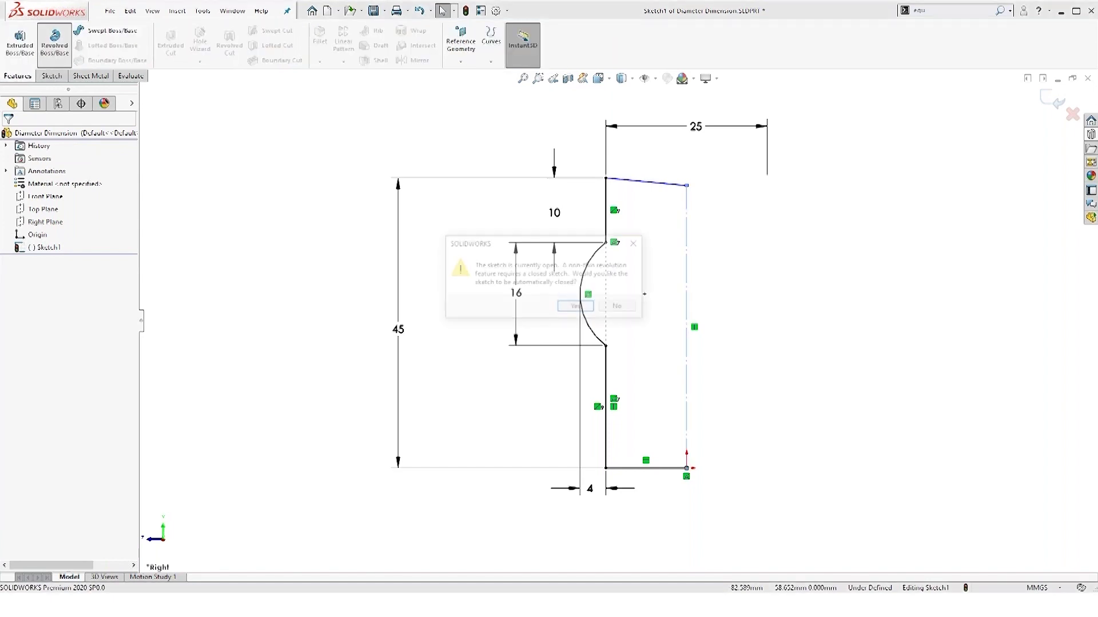
click(591, 309)
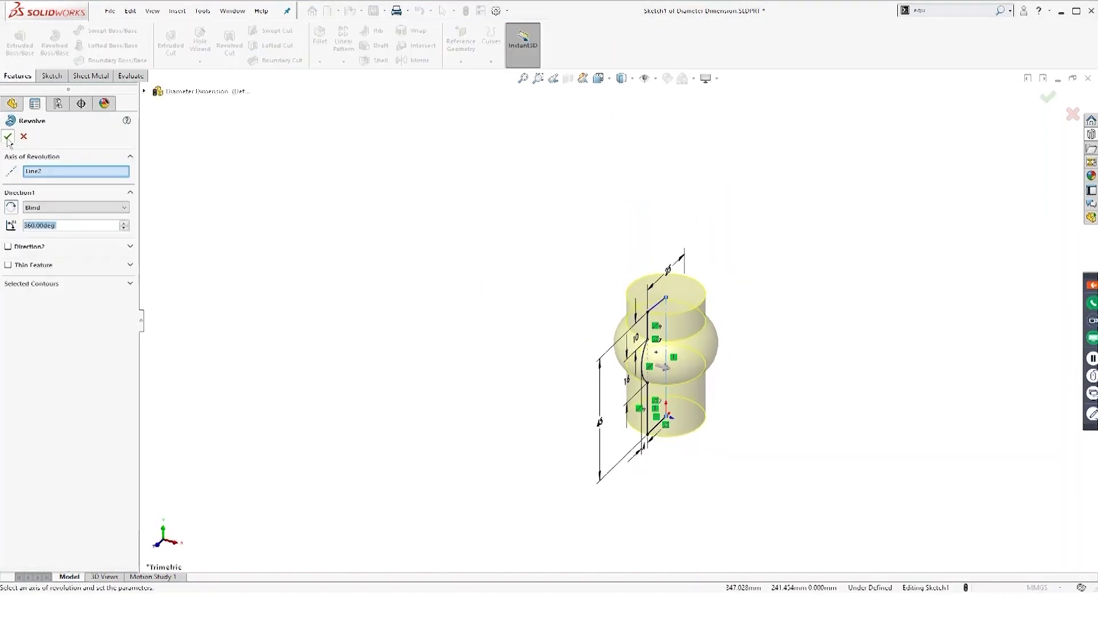
click(8, 137)
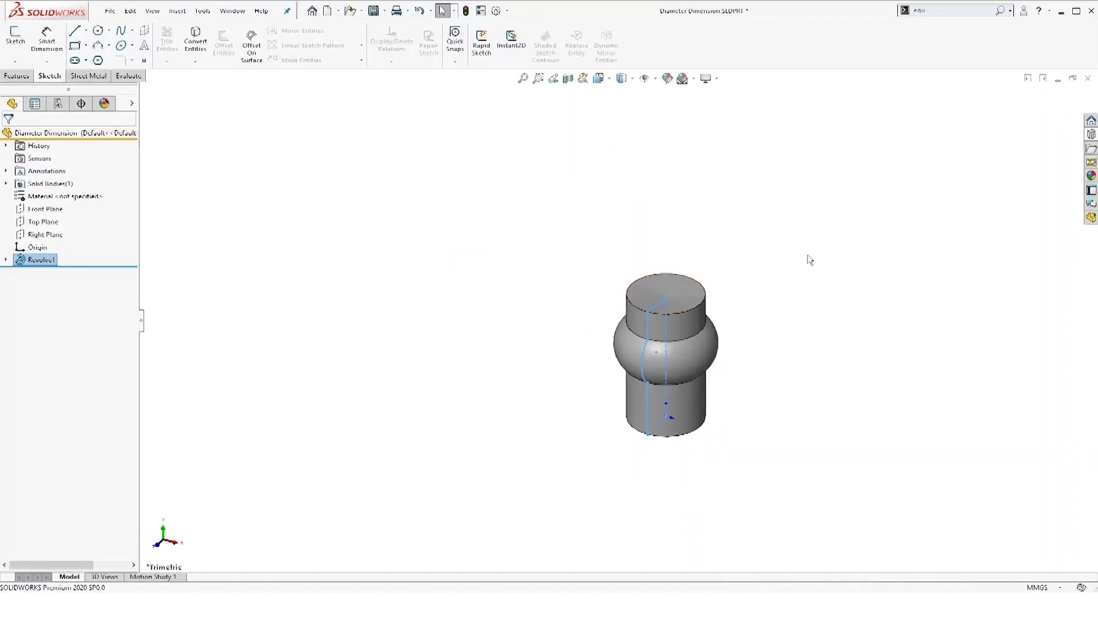
Start a new sketch on the Right Plane
middle_drag(770, 303, 735, 269)
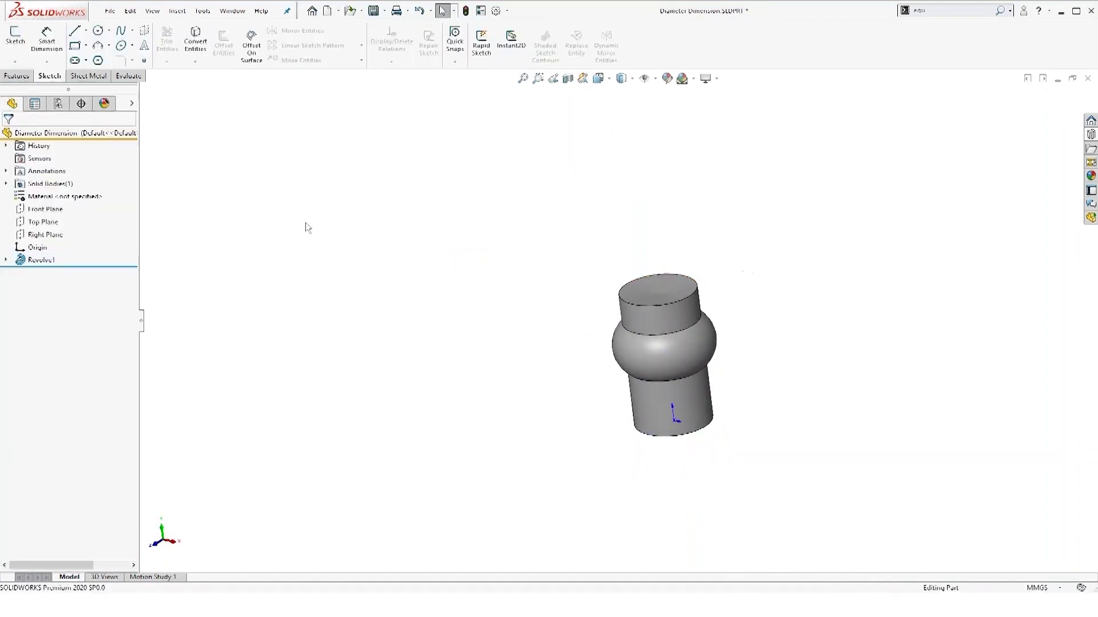
click(65, 235)
click(69, 216)
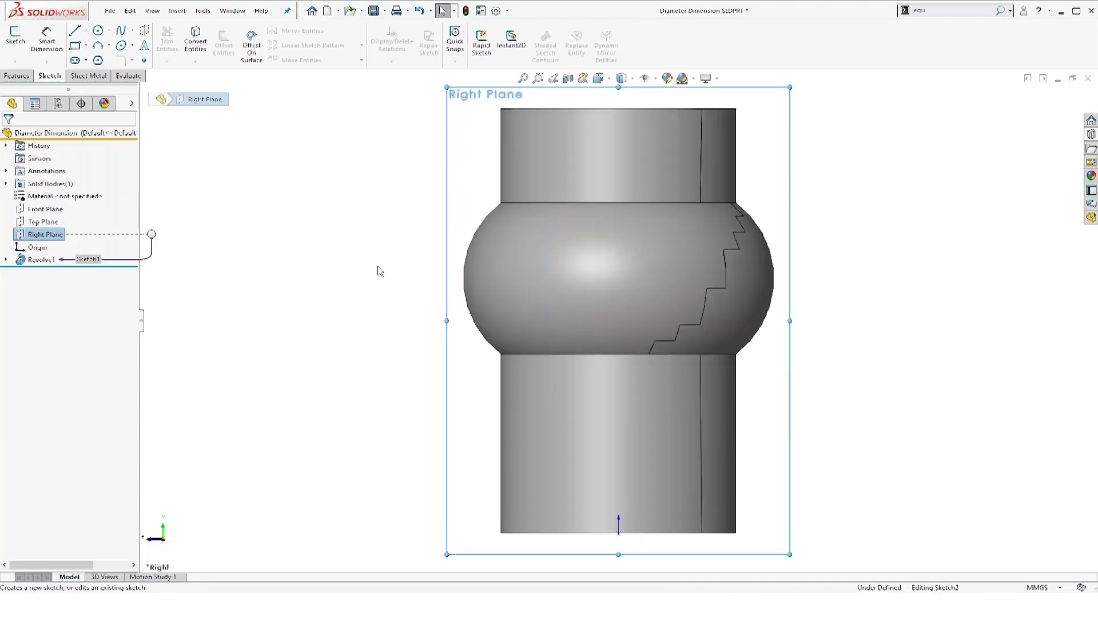
Draw a straight slot and set its length to 30 and height to 25
click(75, 60)
click(244, 168)
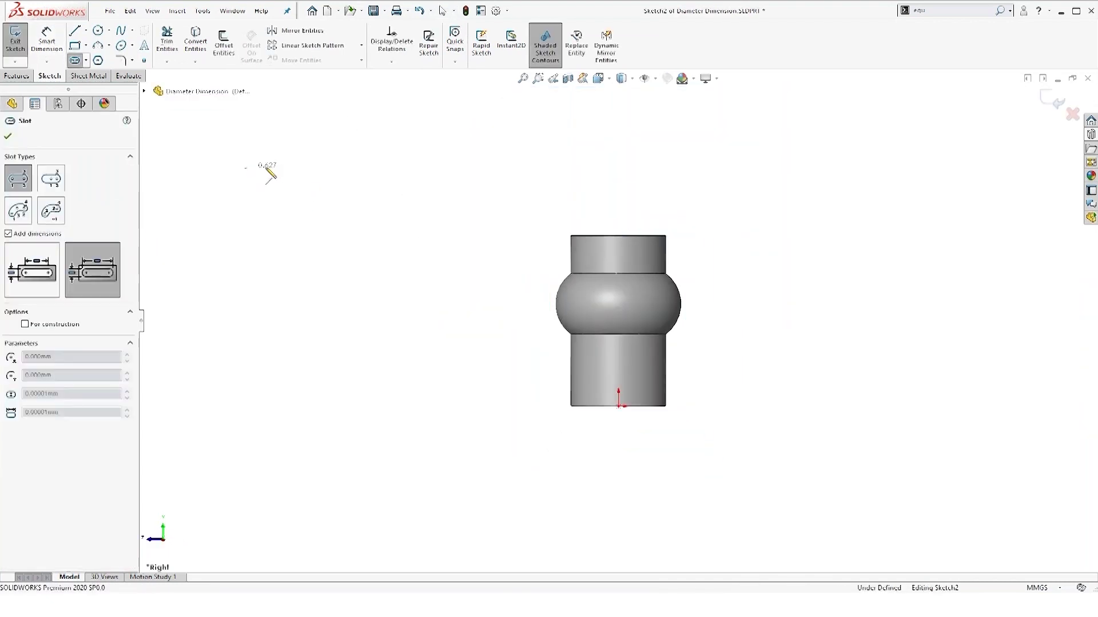
click(344, 168)
click(347, 122)
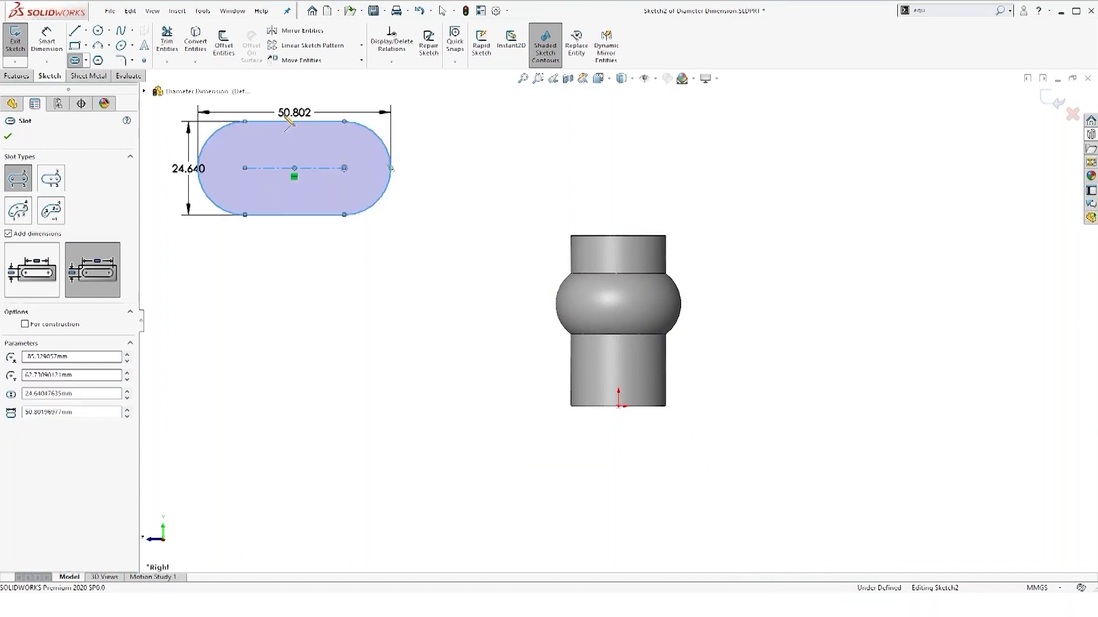
key(Escape)
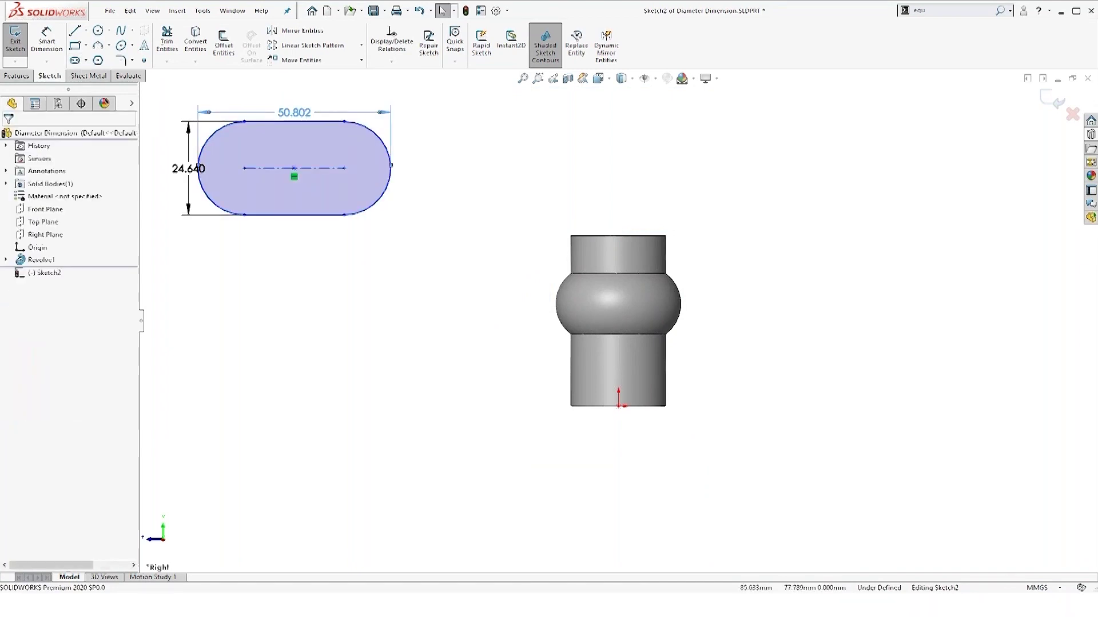
double_click(295, 112)
text(30)
key(Return)
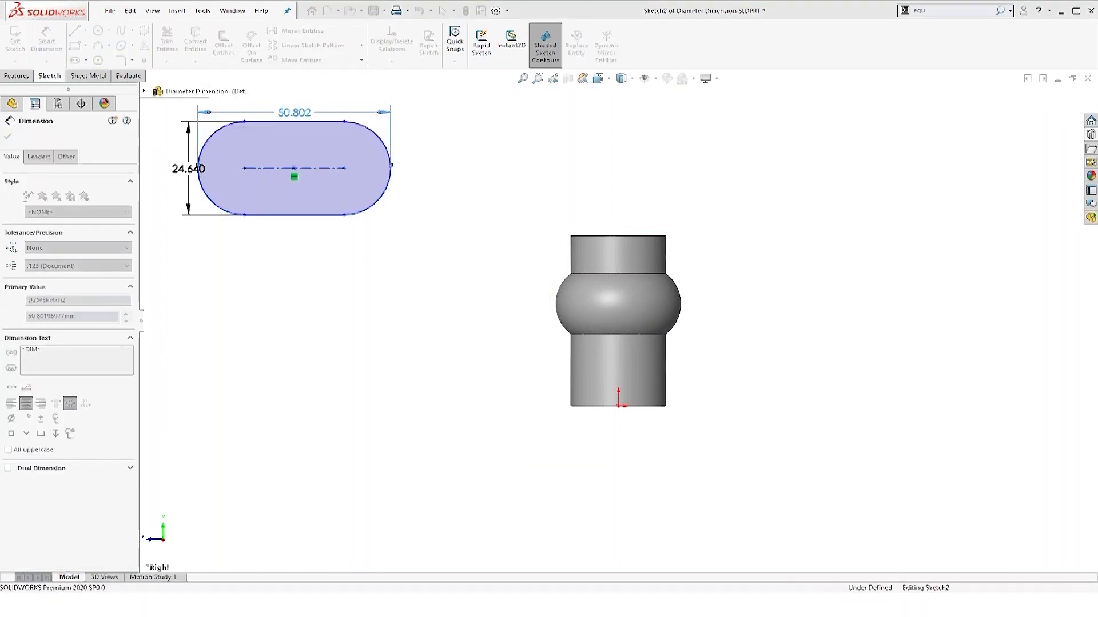
double_click(197, 169)
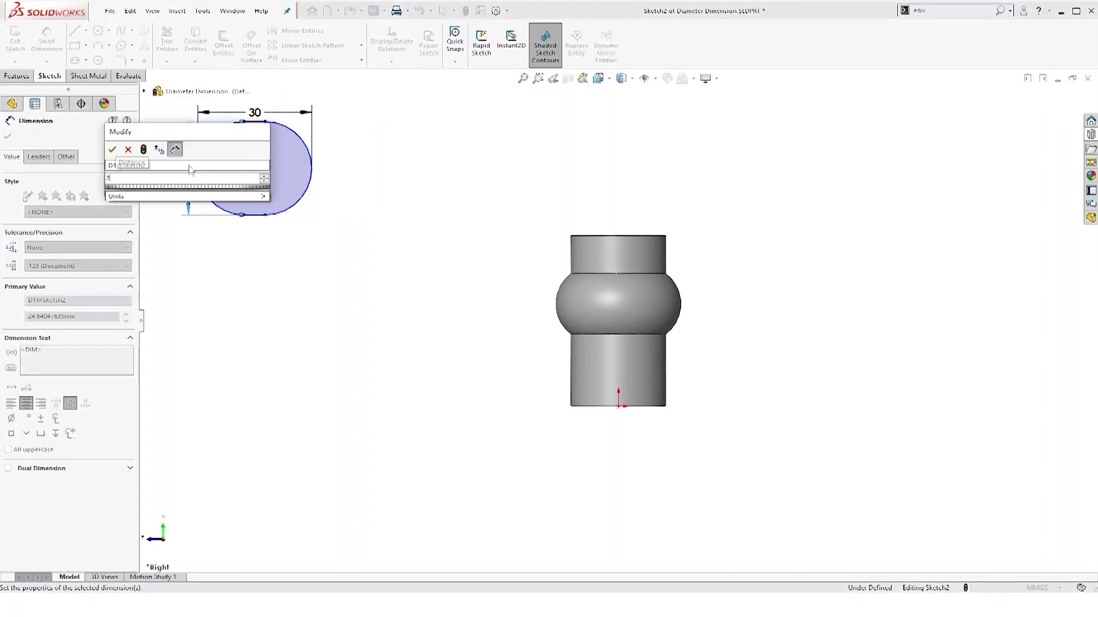
text(25)
key(Return)
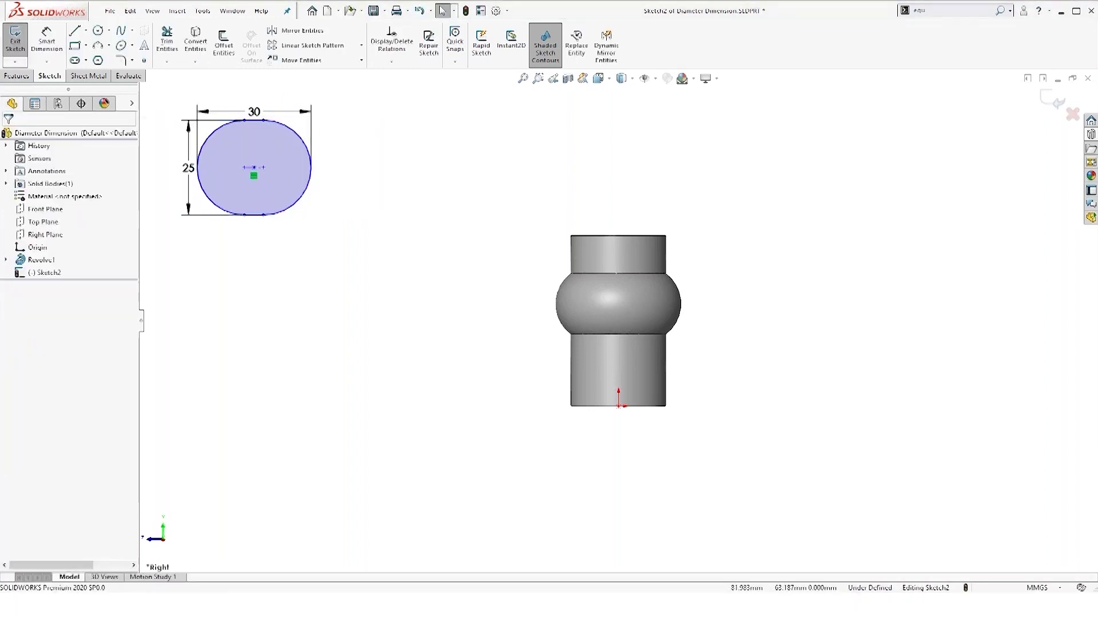
Dimension the slot centre 6 from the hub's top edge
click(255, 168)
click(619, 235)
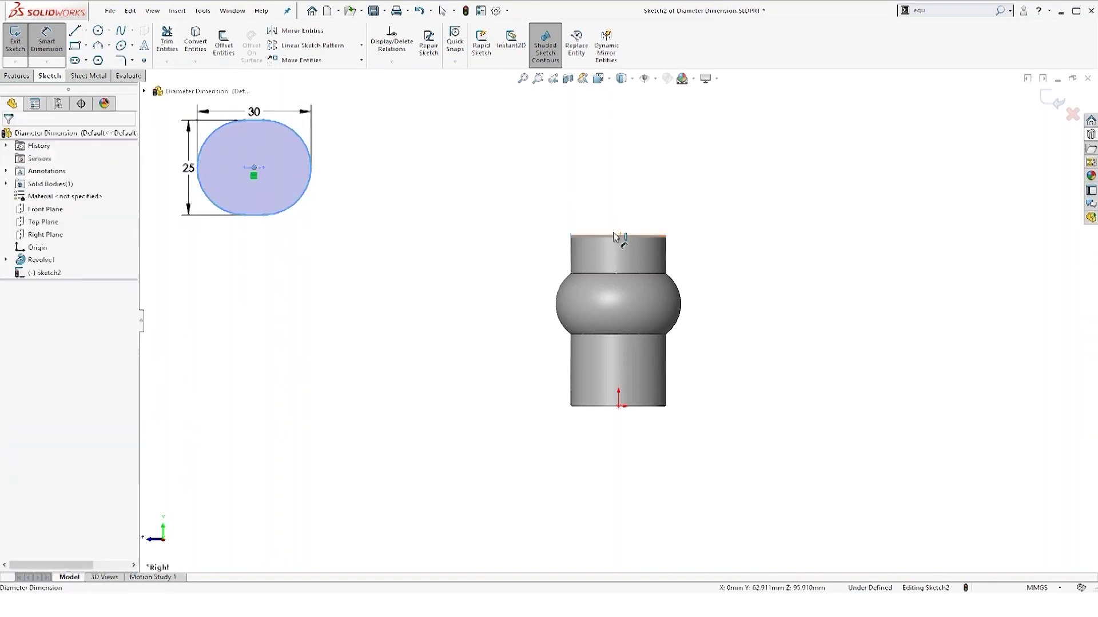
click(499, 212)
text(6)
key(Return)
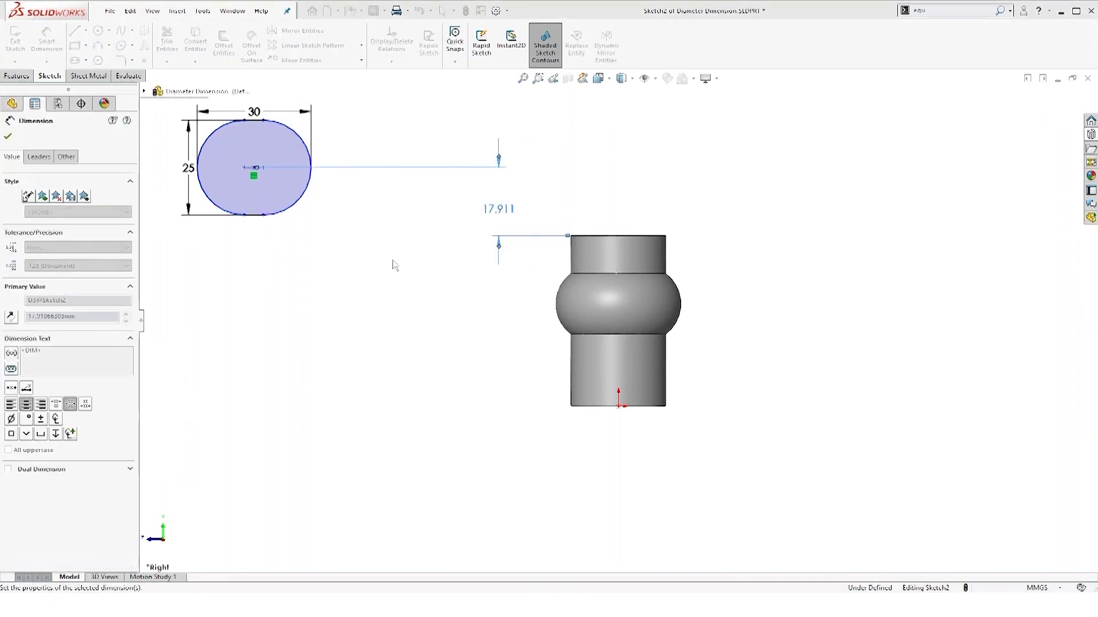
Draw a vertical centerline along the hub's axis
click(86, 32)
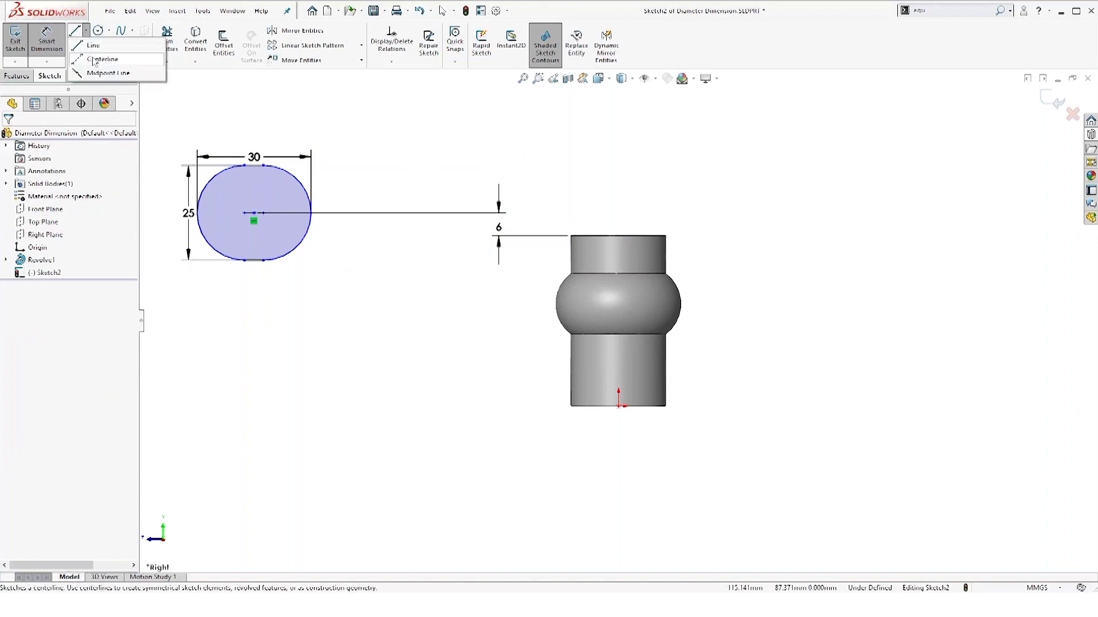
click(97, 60)
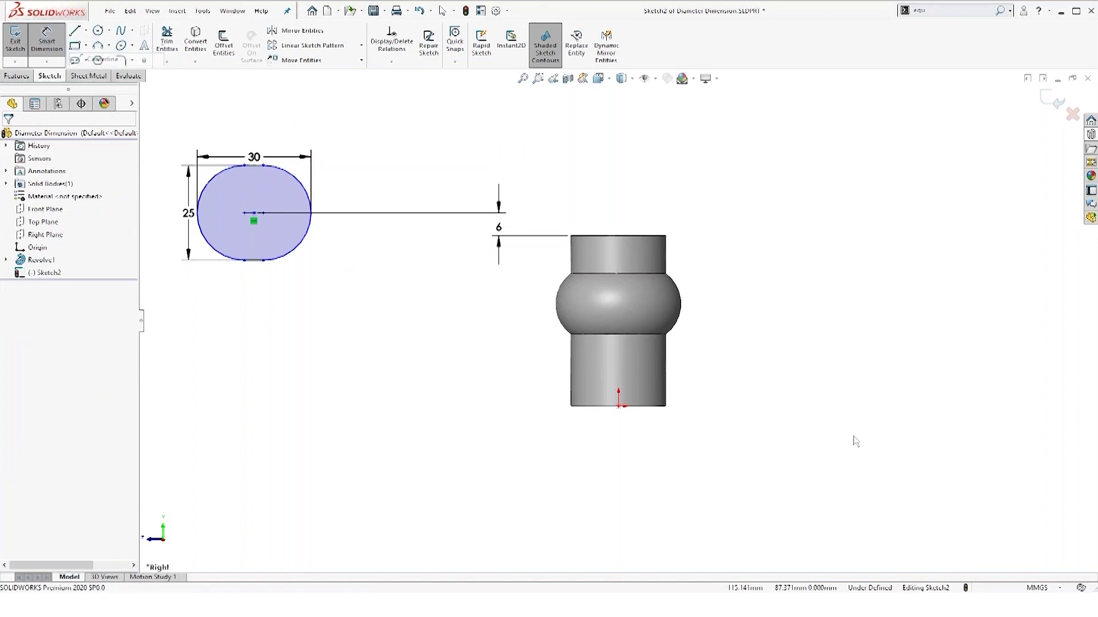
click(620, 405)
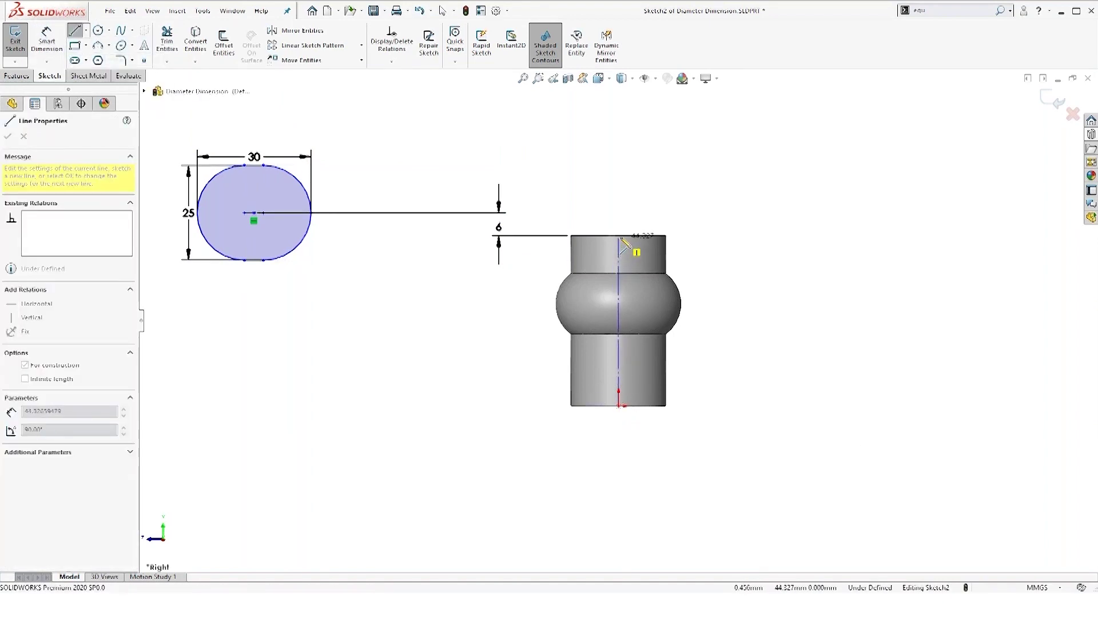
click(618, 206)
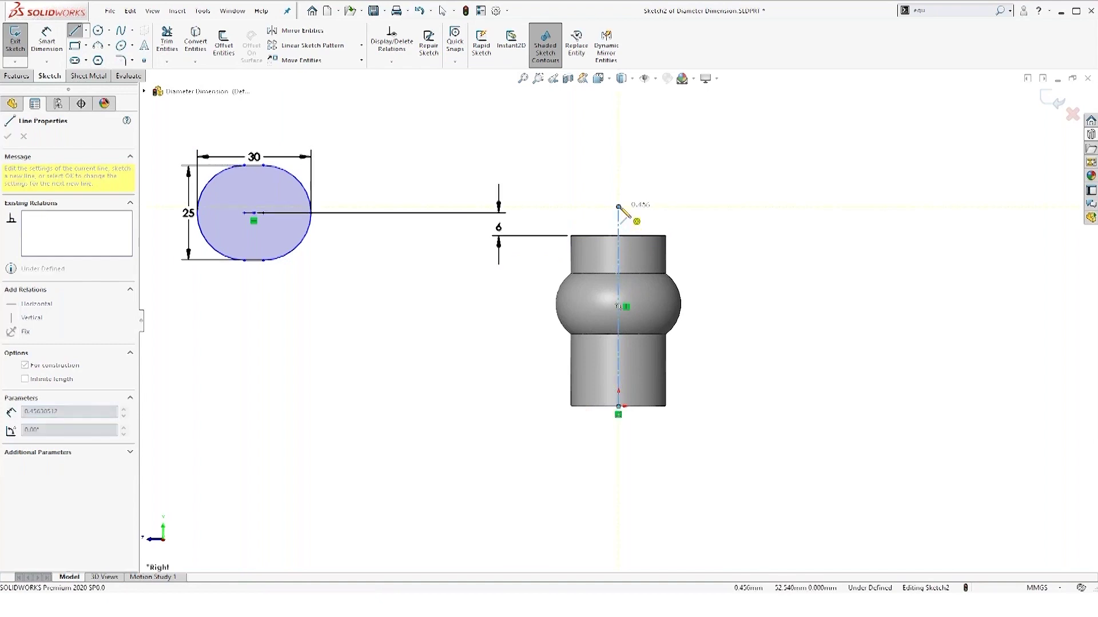
key(Escape)
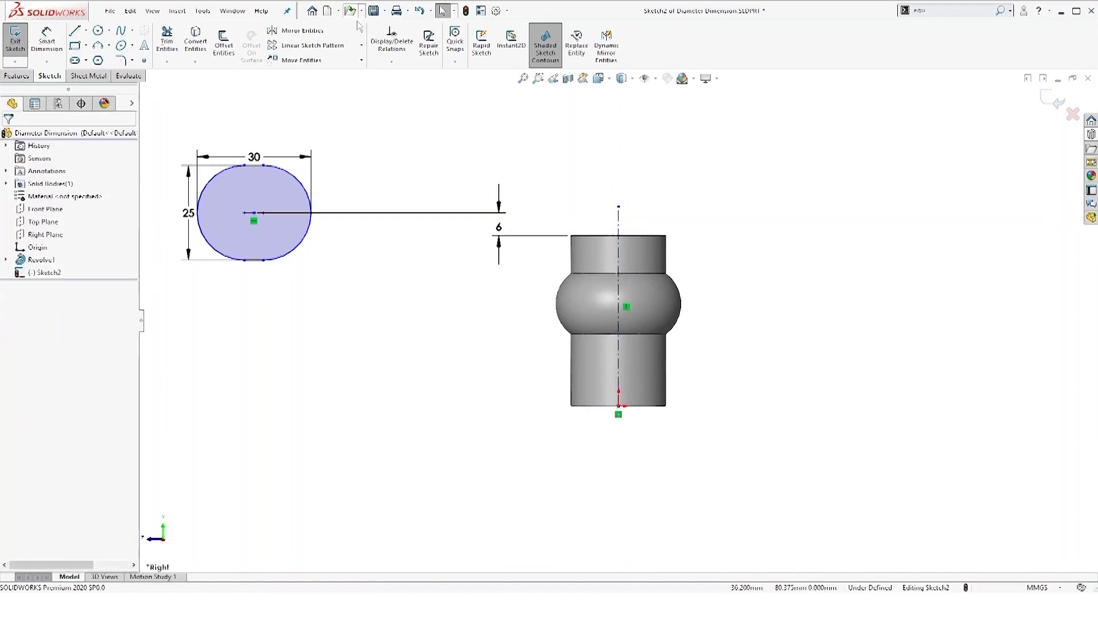
Dimension the slot centre 170 horizontally from the centerline
click(46, 40)
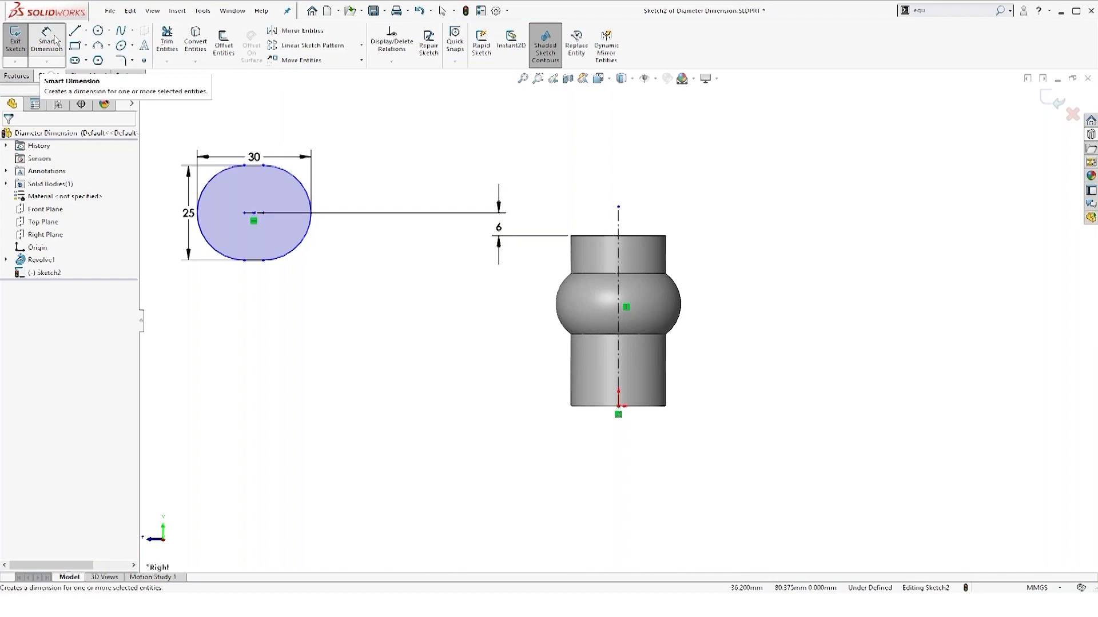
click(254, 215)
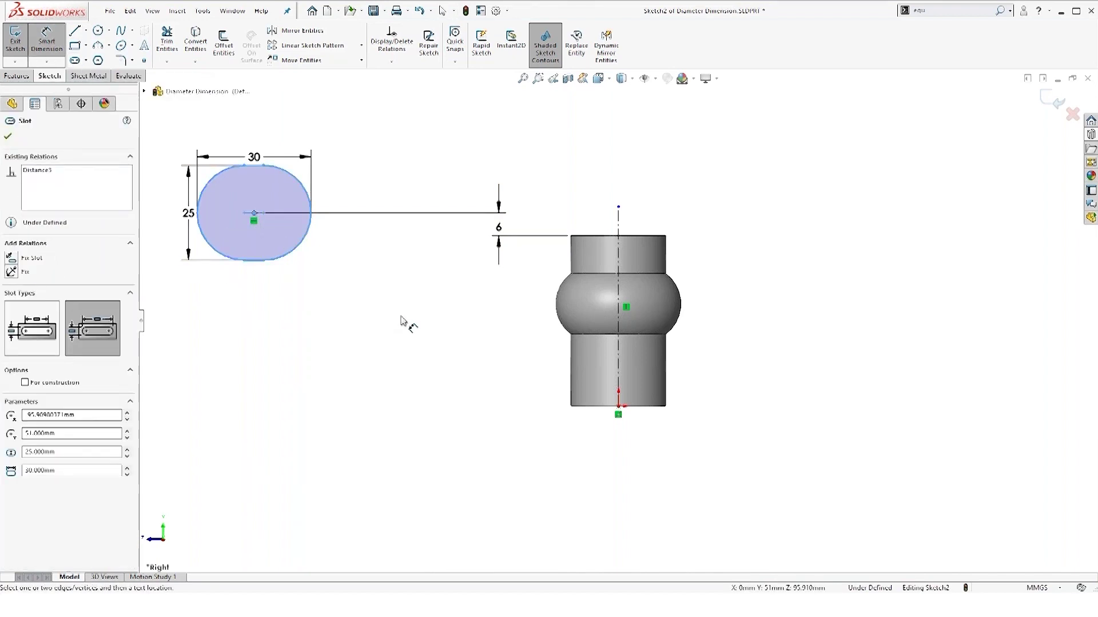
click(619, 366)
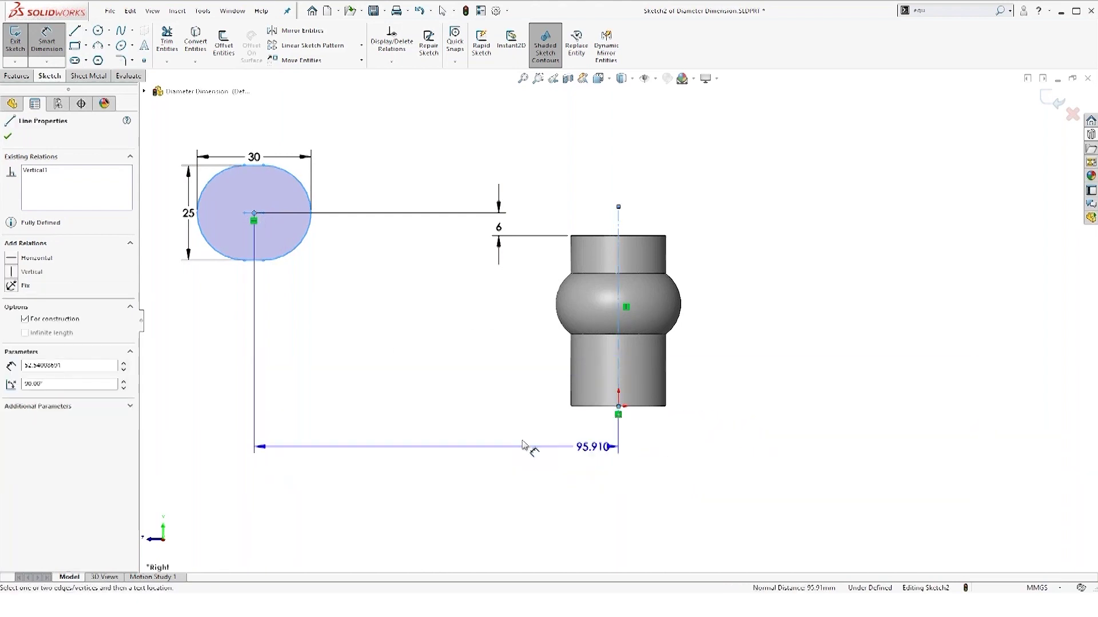
click(676, 473)
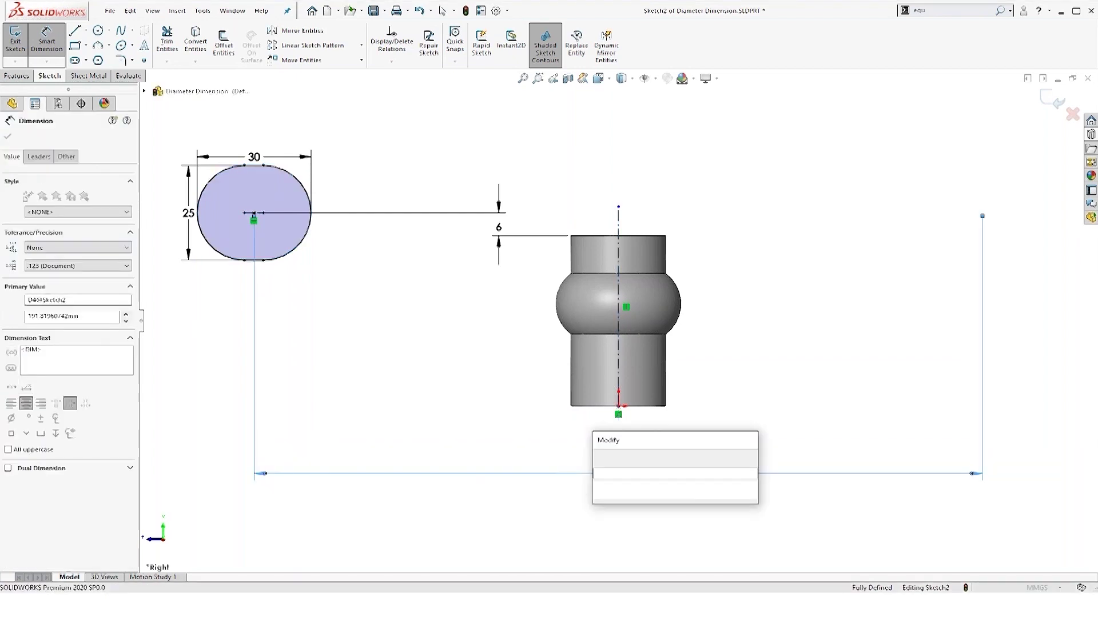
text(170)
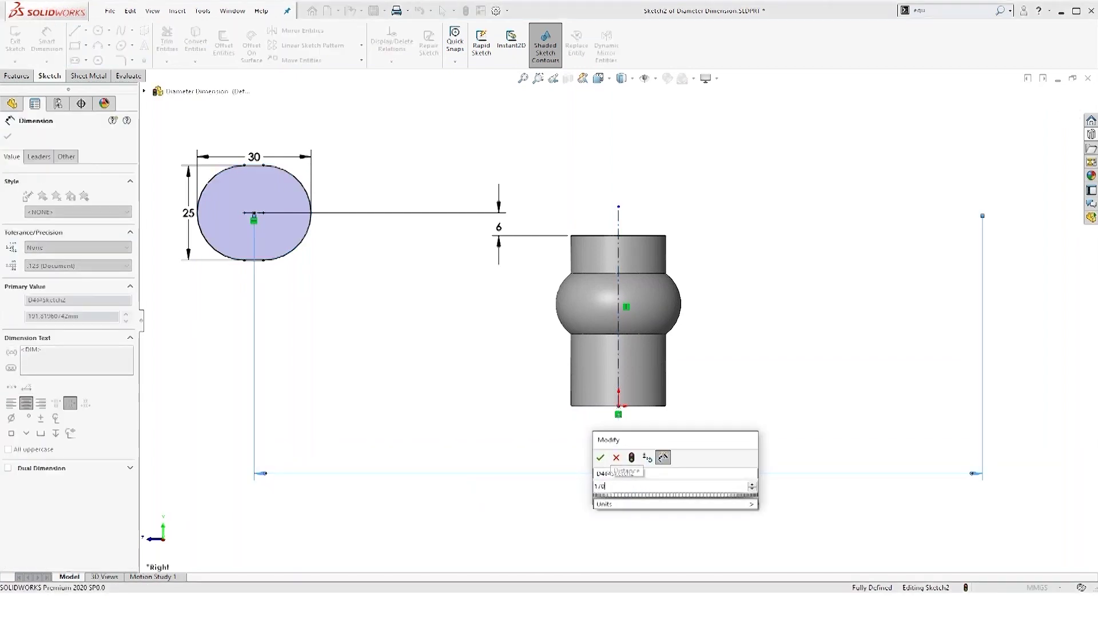
key(Return)
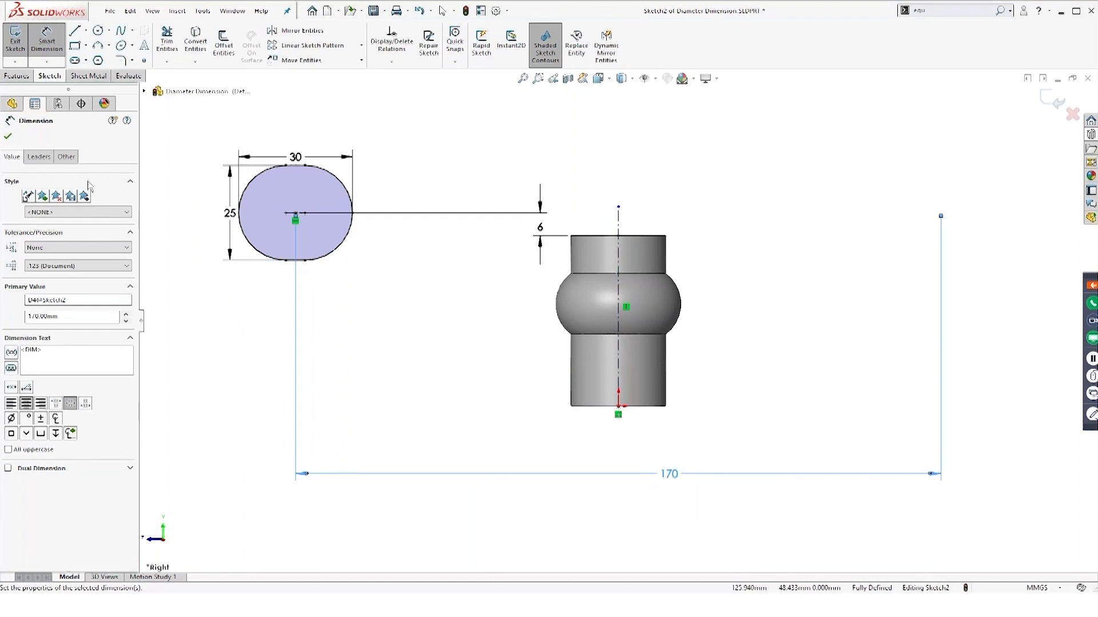
click(17, 75)
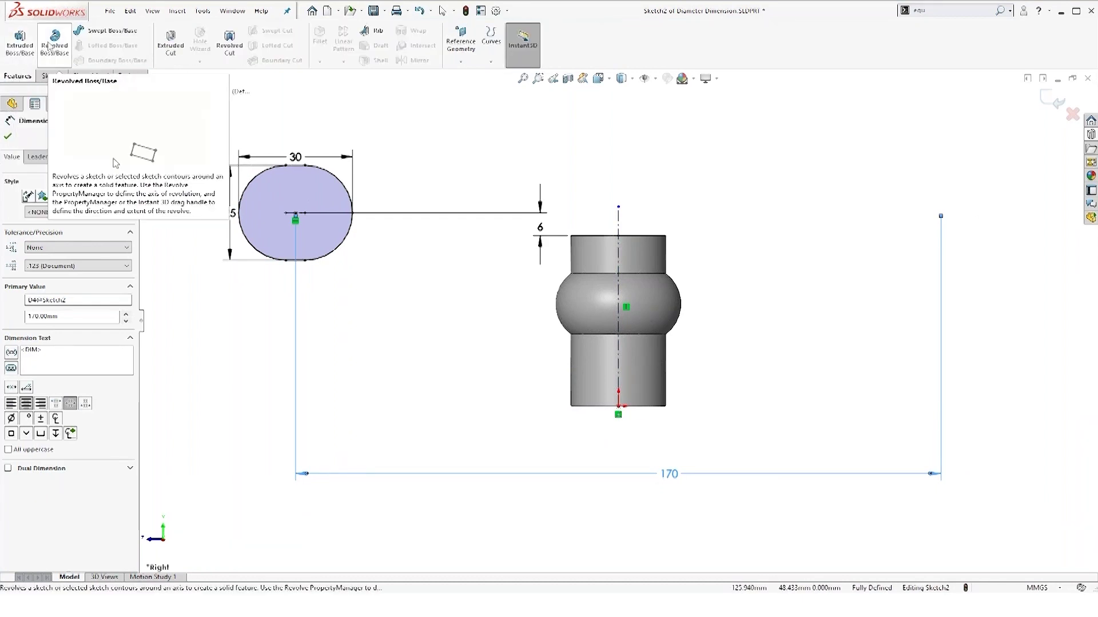